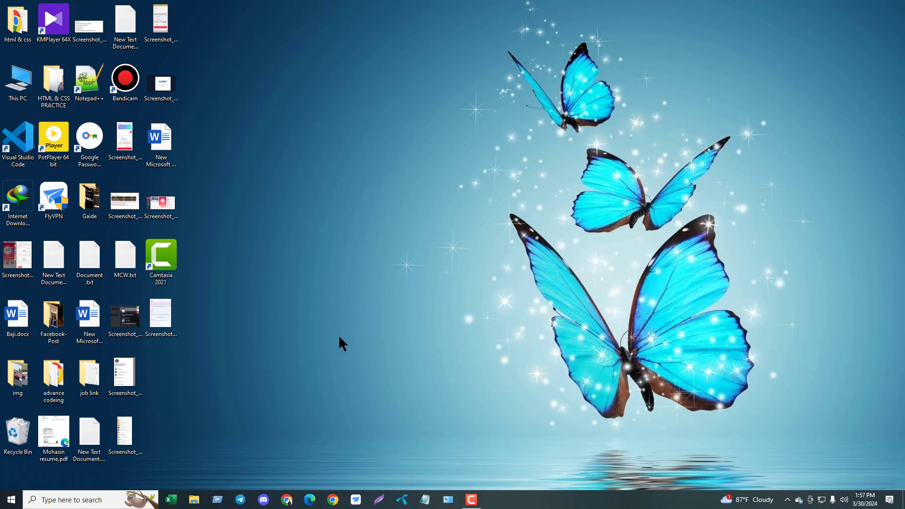
# Switch to Google Chrome, search the web for Visual Studio Code and open its official site, code.visualstudio.com
pyautogui.click(333, 501)
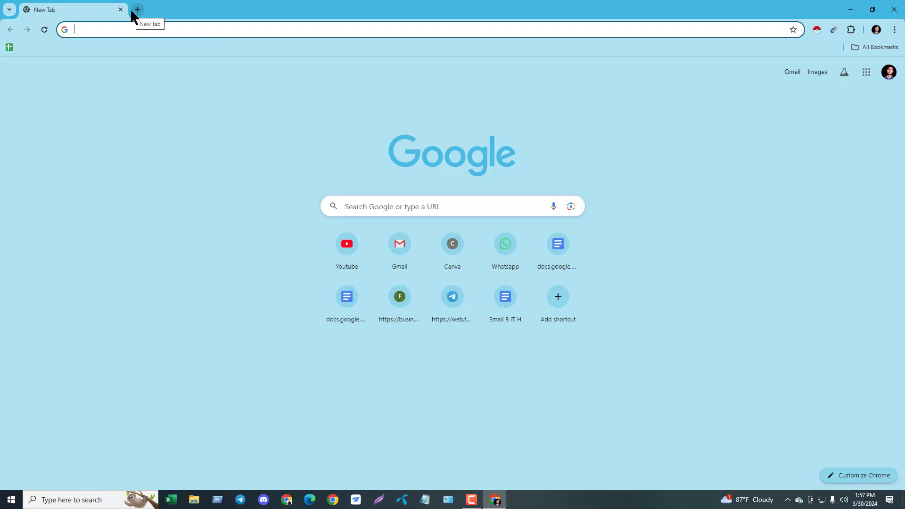
pyautogui.write('vi')
pyautogui.press('Return')
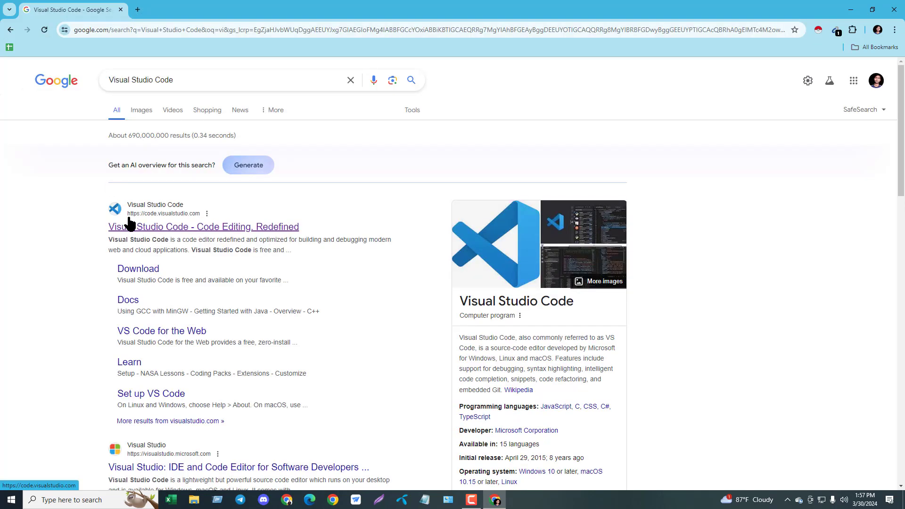
pyautogui.click(153, 230)
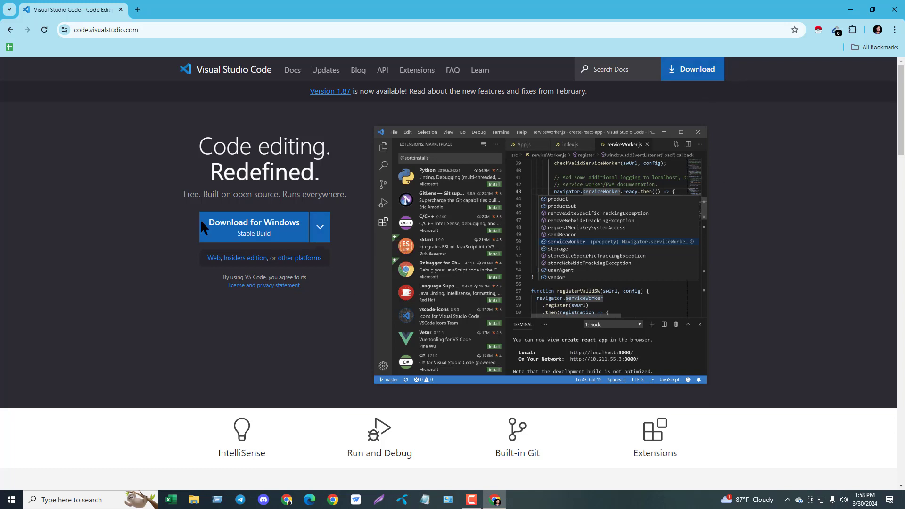
# Review the download options for the other platforms and download the stable Visual Studio Code build for Windows
pyautogui.click(322, 231)
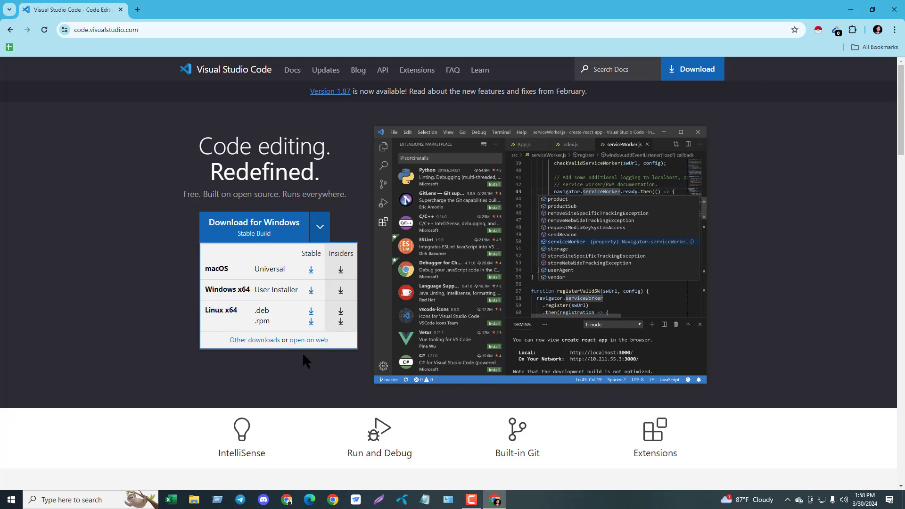
pyautogui.click(137, 251)
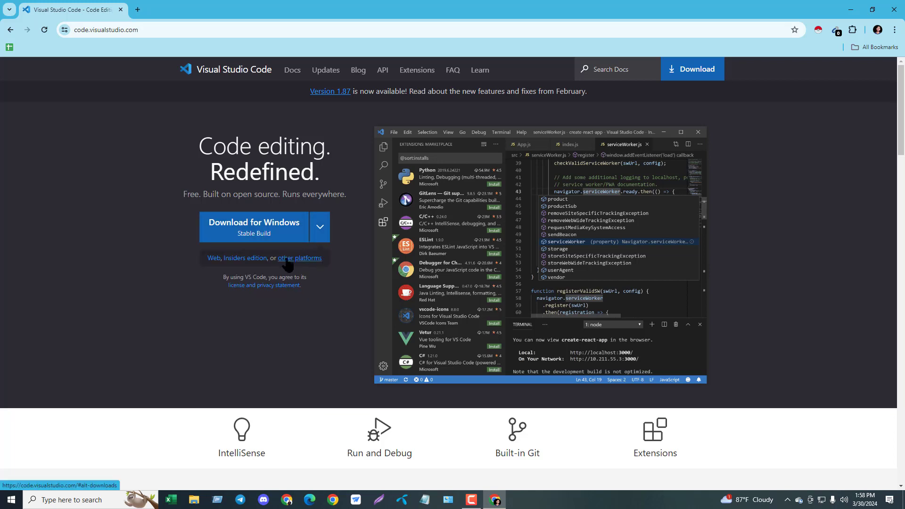
pyautogui.click(273, 232)
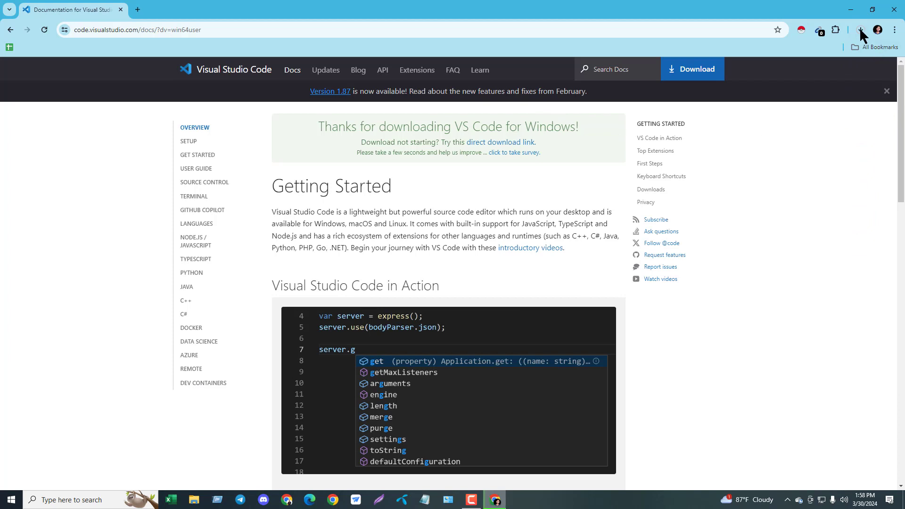
# Pause the running Visual Studio Code installer download and minimize the browser
pyautogui.click(860, 30)
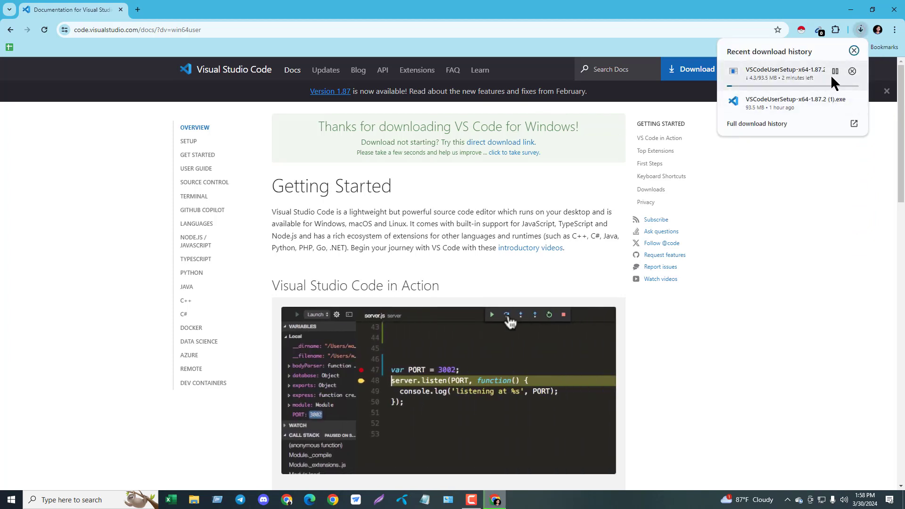
pyautogui.click(835, 72)
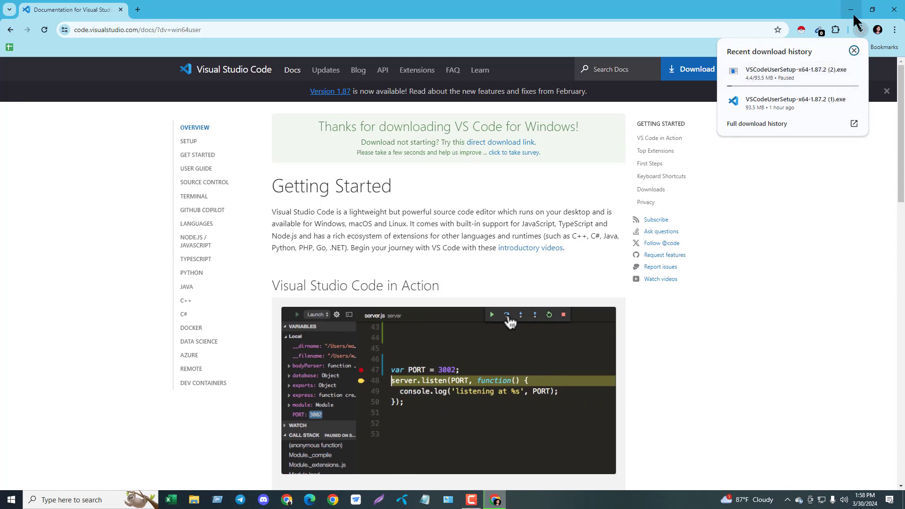
pyautogui.click(854, 50)
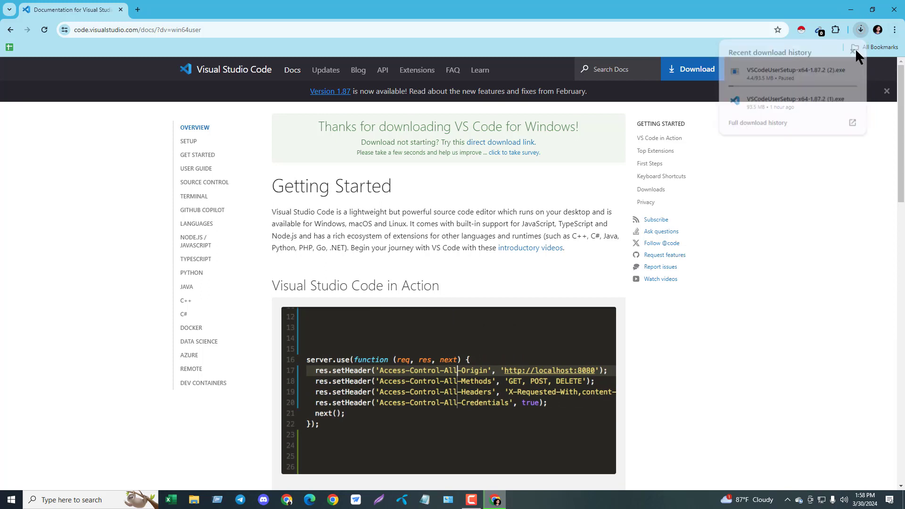
pyautogui.click(852, 11)
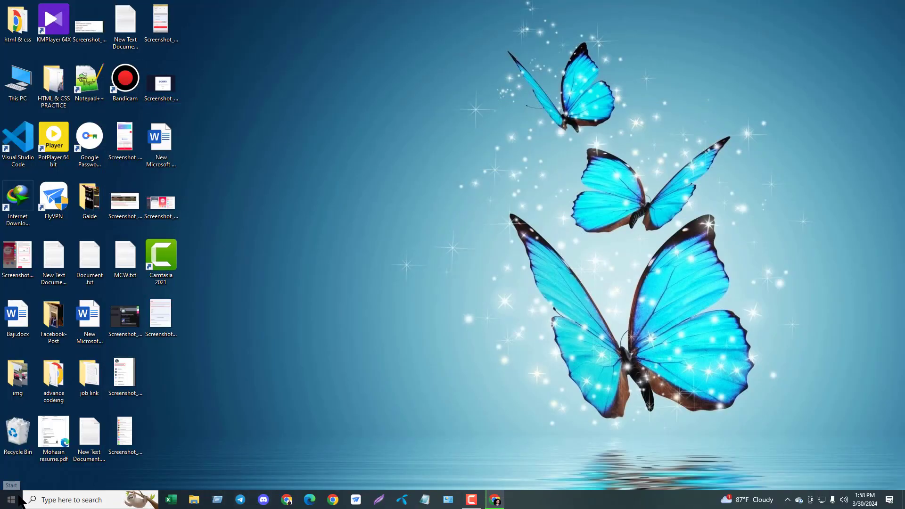
# Uninstall Microsoft Visual Studio Code (User) from Programs and Features in Control Panel, including all its components, and close Control Panel
pyautogui.click(448, 499)
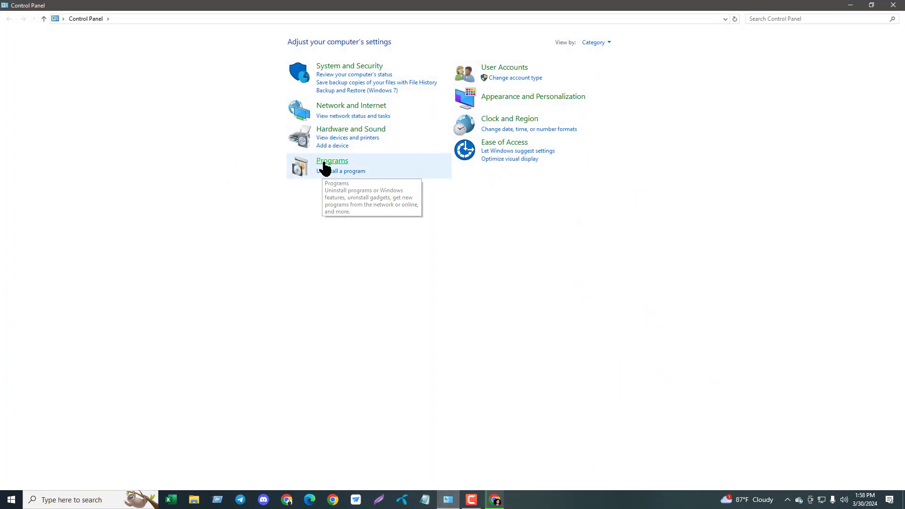
pyautogui.click(315, 169)
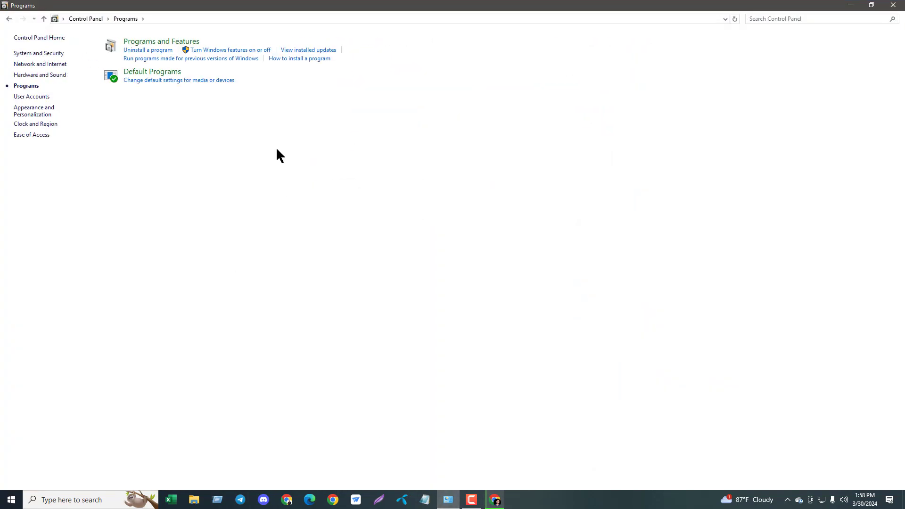
pyautogui.click(139, 41)
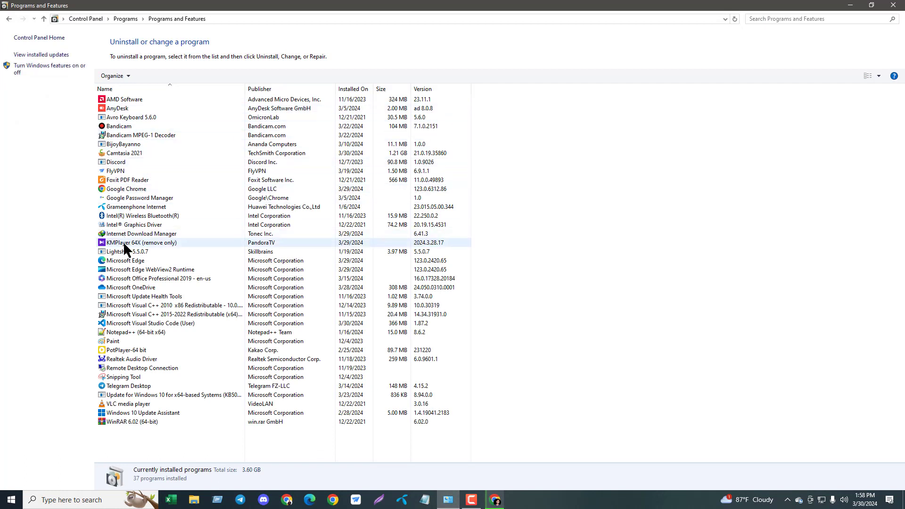
pyautogui.click(118, 323)
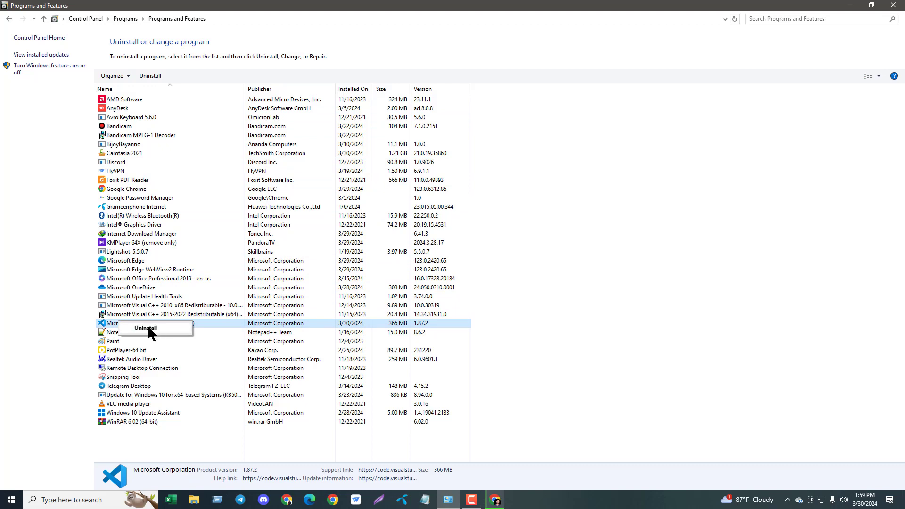
pyautogui.click(147, 327)
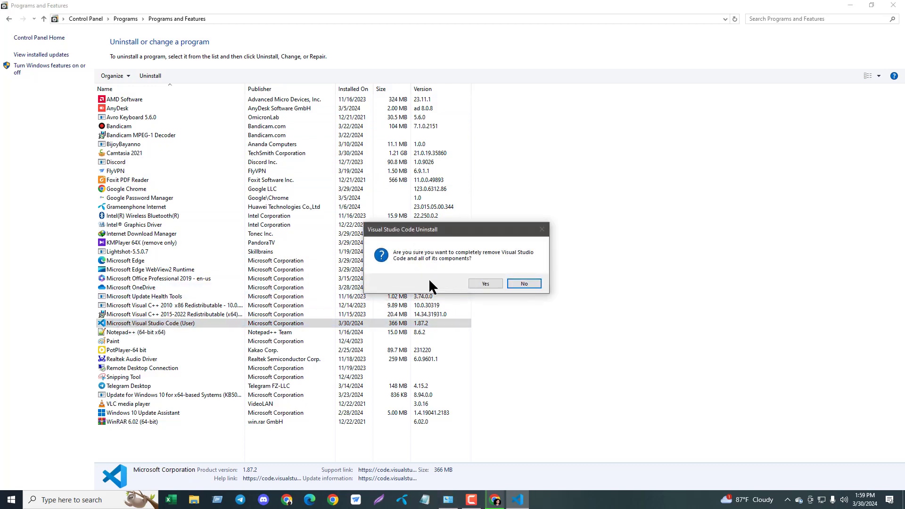
pyautogui.click(477, 283)
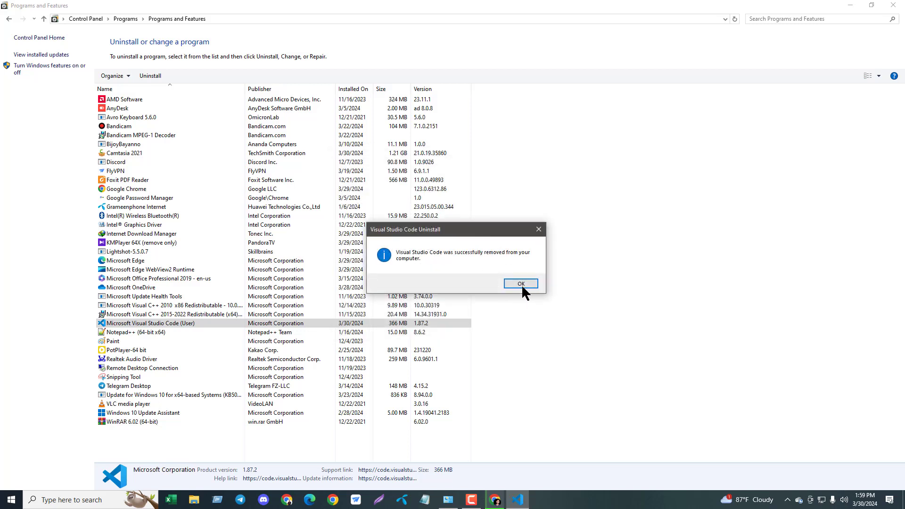
pyautogui.click(521, 284)
pyautogui.click(893, 5)
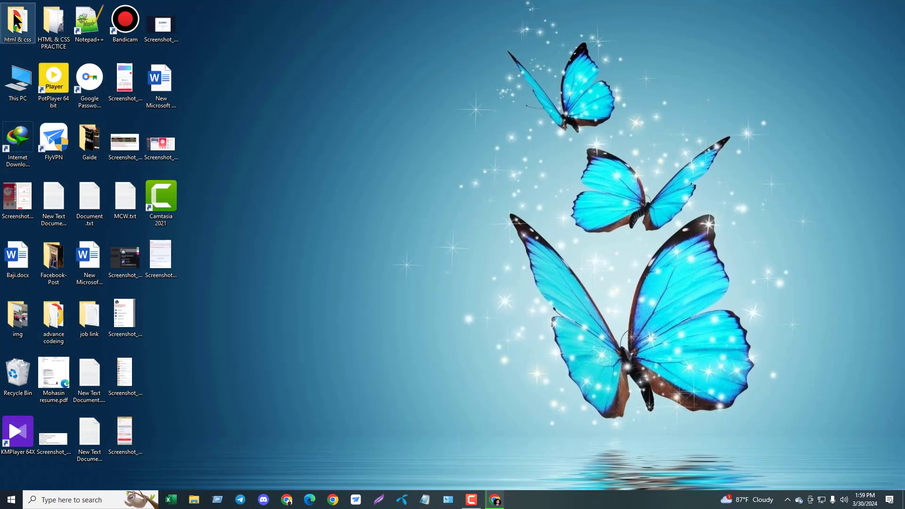
# Run the installer VSCodeUserSetup-x64-1.87.2 (1).exe from the Downloads folder in File Explorer
pyautogui.rightClick(17, 78)
pyautogui.click(34, 77)
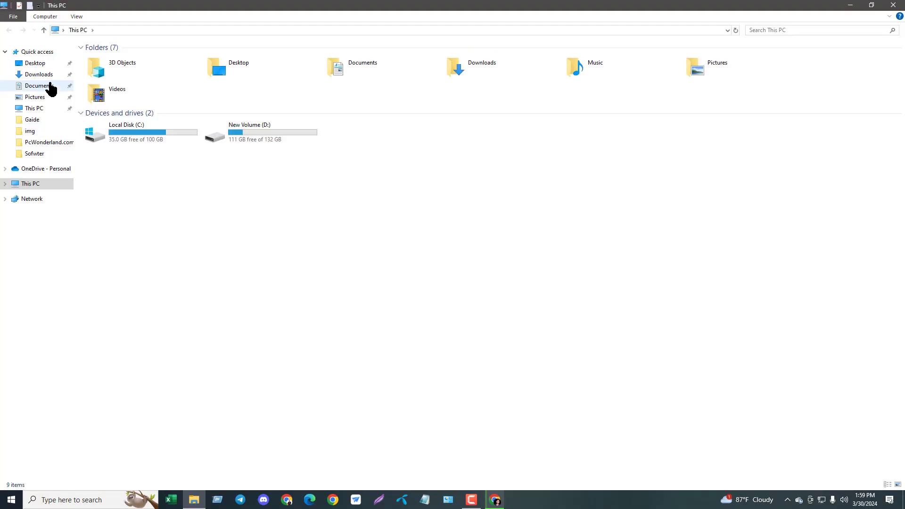
pyautogui.click(47, 75)
pyautogui.click(153, 79)
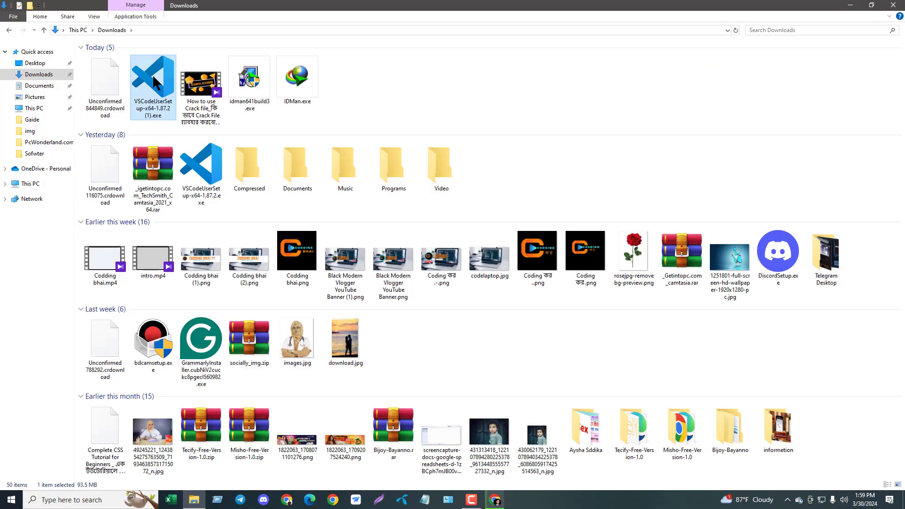
pyautogui.rightClick(153, 80)
pyautogui.click(168, 84)
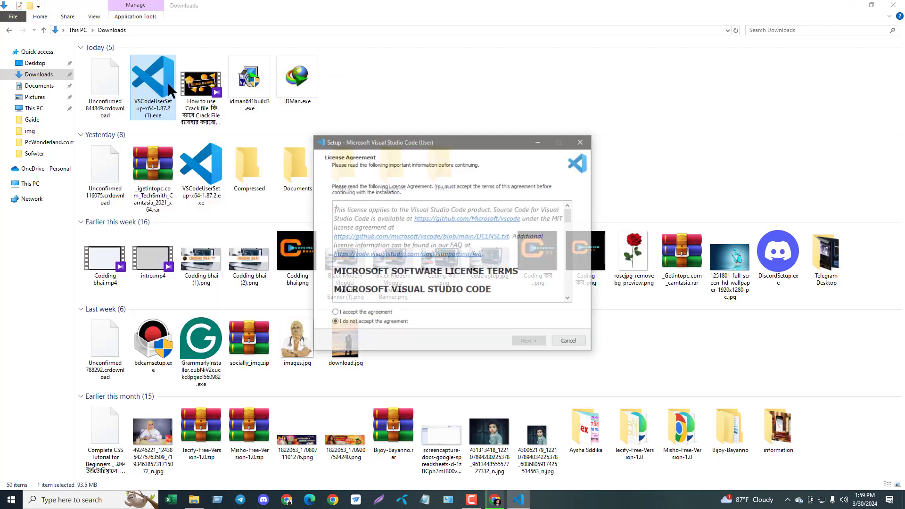
# Accept the license agreement in the setup wizard and keep the default destination and Start Menu folders
pyautogui.click(375, 313)
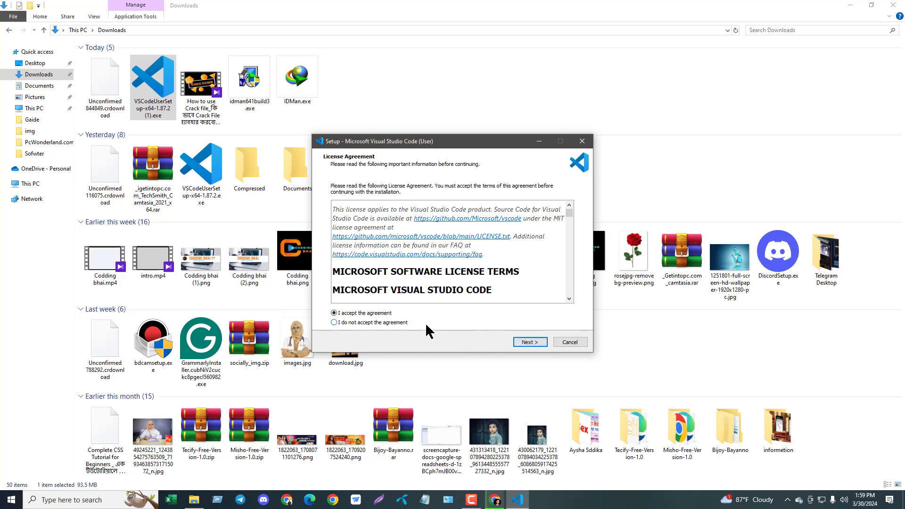
pyautogui.click(529, 342)
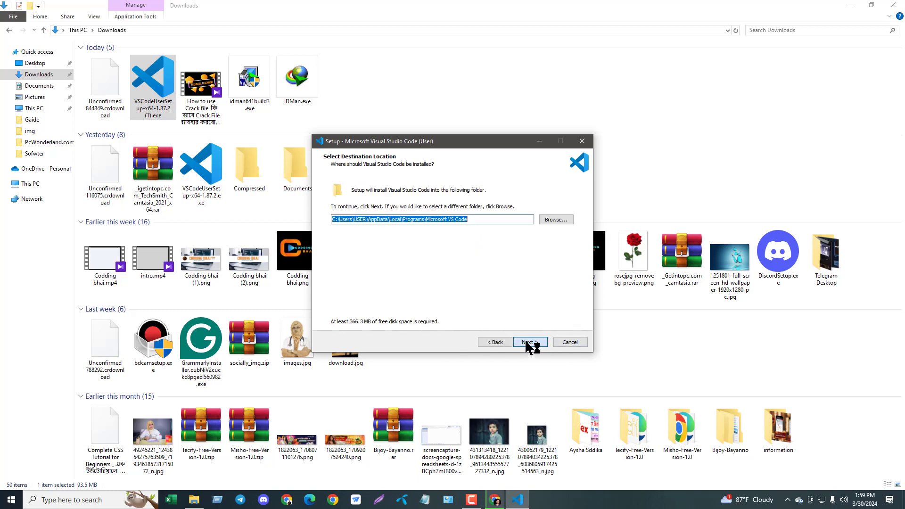
pyautogui.click(528, 343)
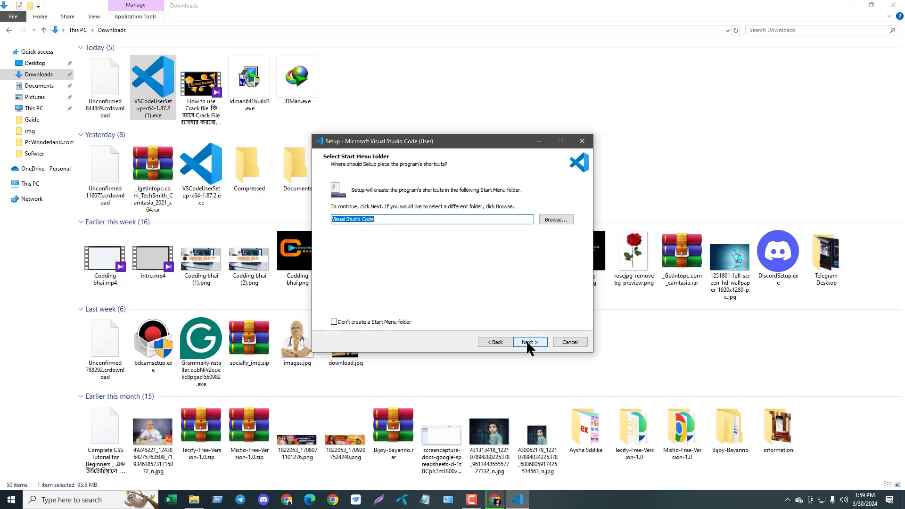
pyautogui.click(527, 343)
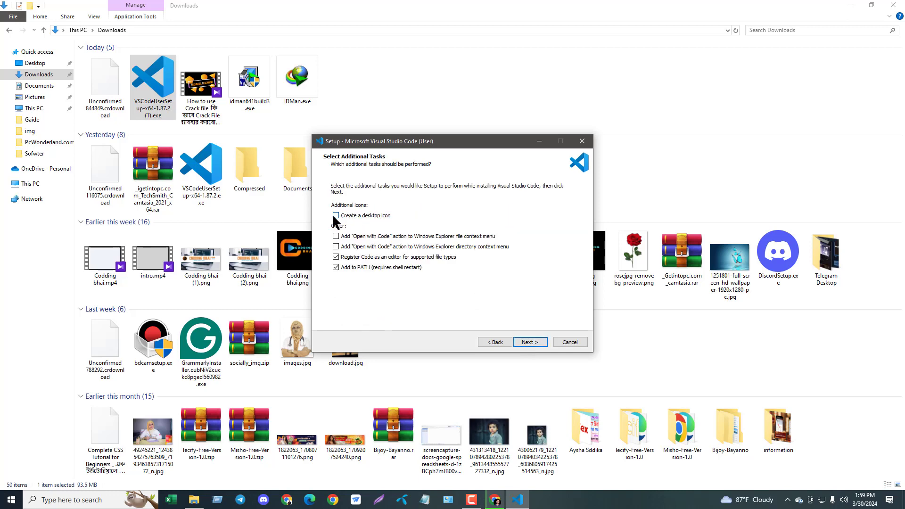
# Enable the additional task of creating a desktop icon and start the Visual Studio Code installation
pyautogui.click(849, 5)
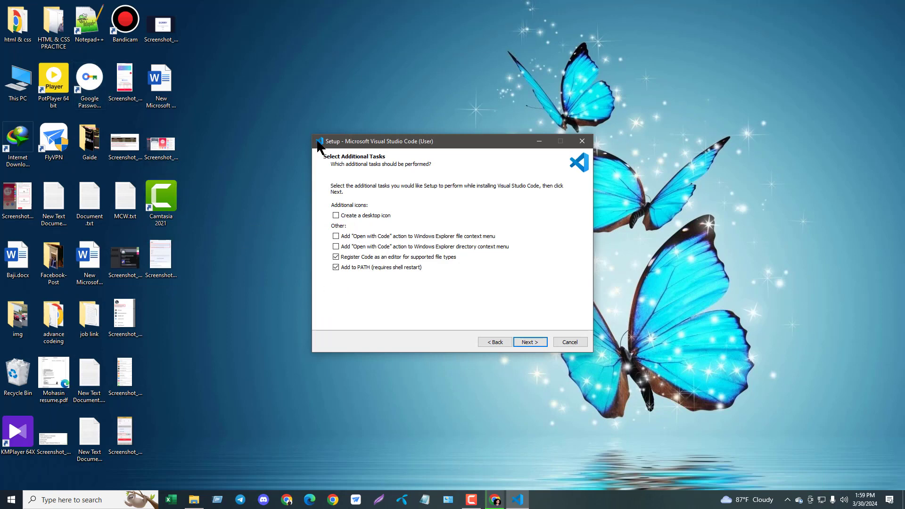
pyautogui.click(357, 218)
pyautogui.click(48, 500)
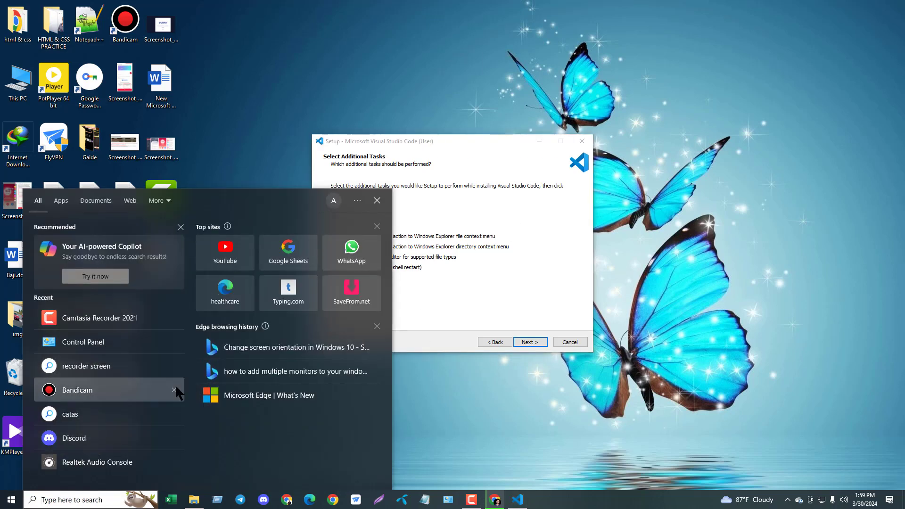
pyautogui.click(542, 298)
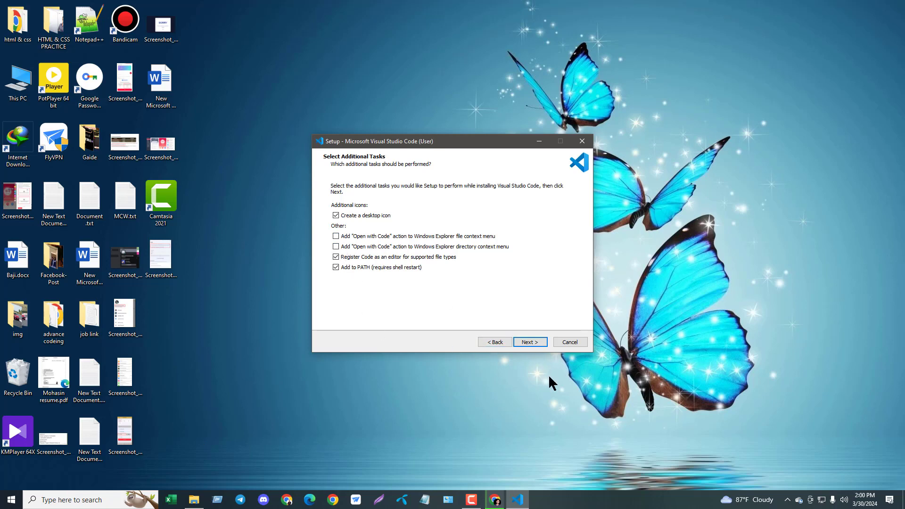
pyautogui.click(532, 342)
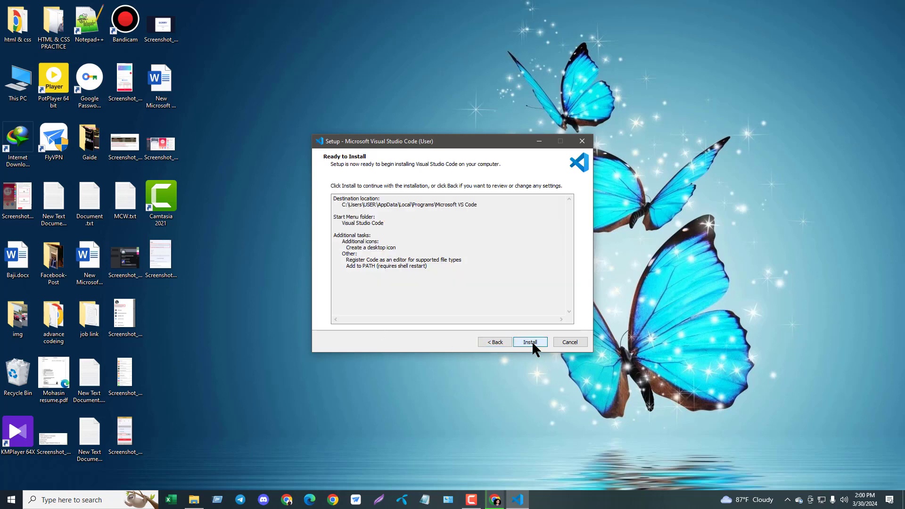
pyautogui.click(531, 341)
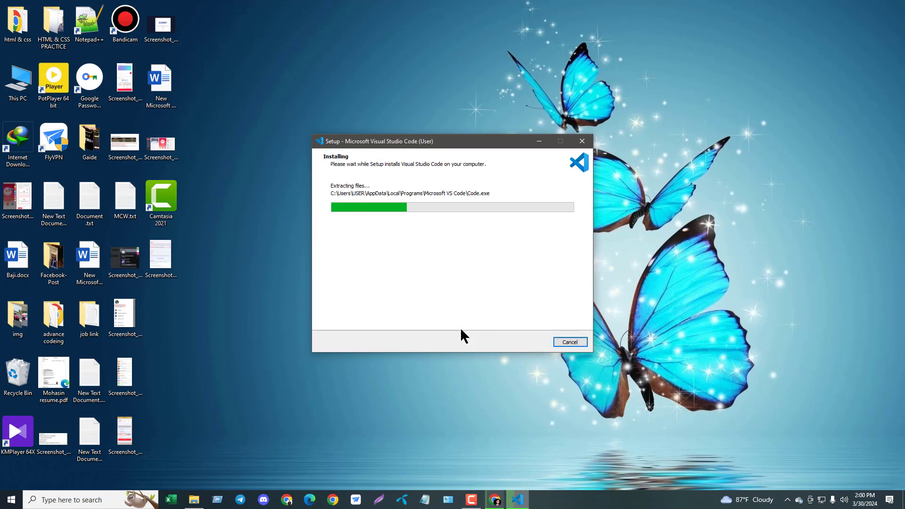
# Finish the setup wizard with Visual Studio Code set to launch, and close its Welcome page
pyautogui.click(471, 502)
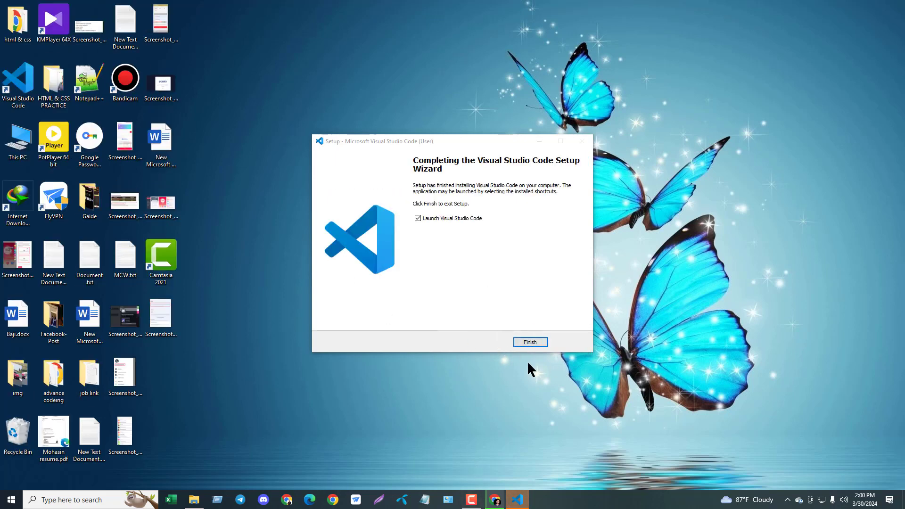
pyautogui.click(526, 343)
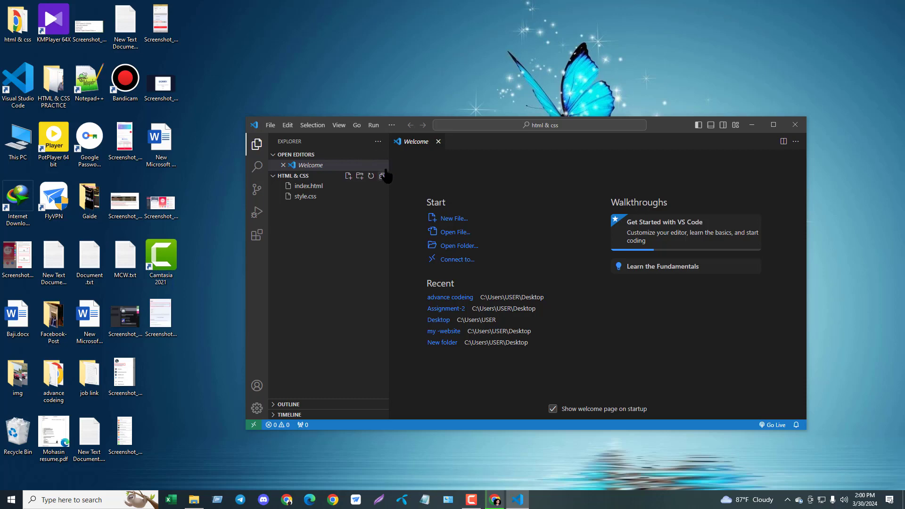
pyautogui.click(439, 141)
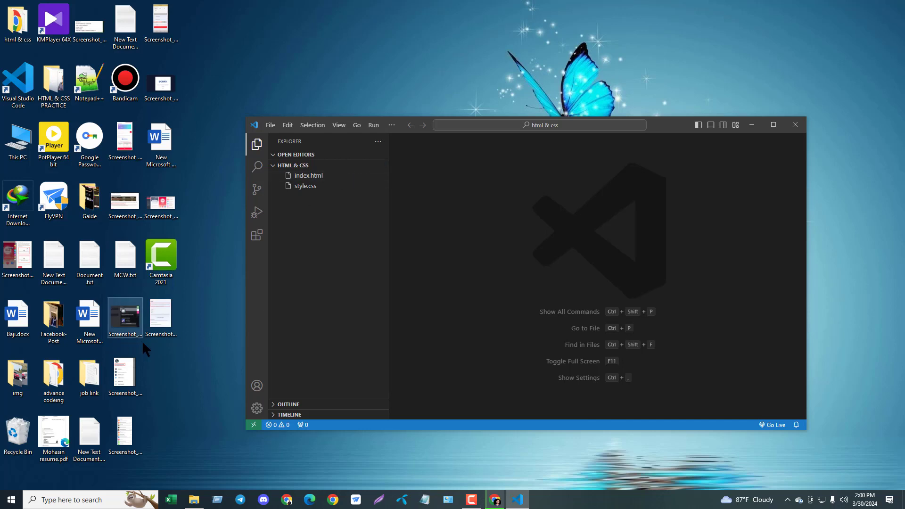
# Create a new folder named "html & css-2" on the desktop
pyautogui.rightClick(189, 357)
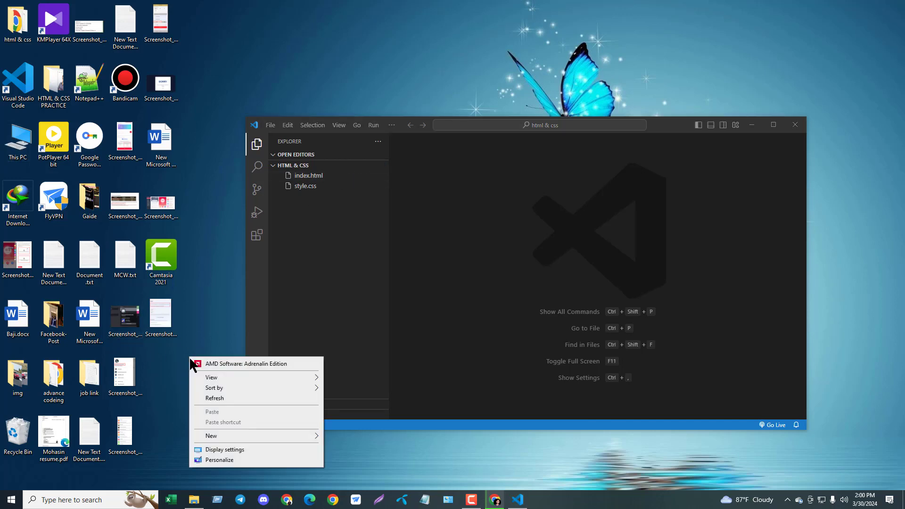
pyautogui.moveTo(227, 434)
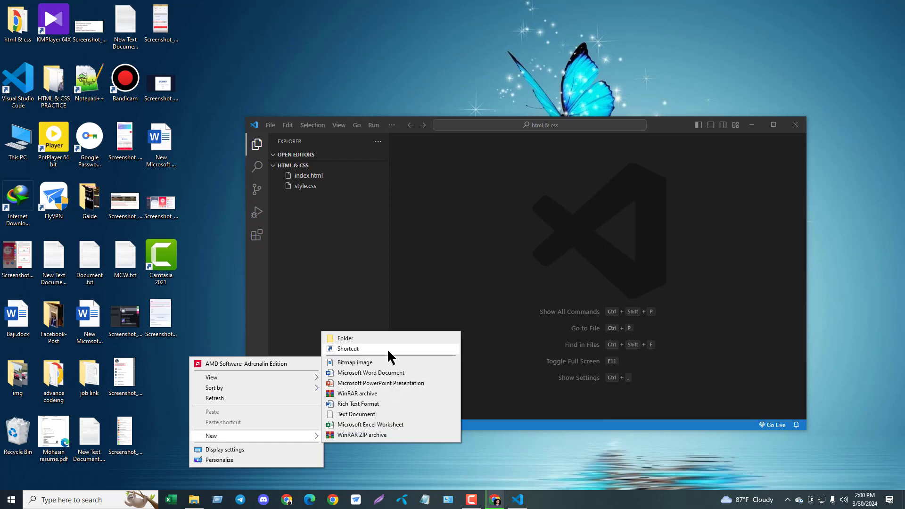
pyautogui.click(352, 339)
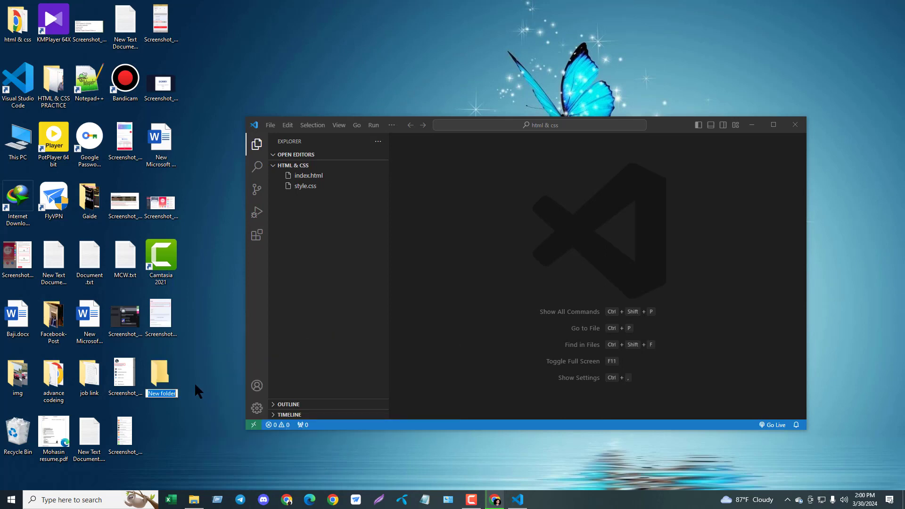
pyautogui.write('html & css-2')
pyautogui.press('Return')
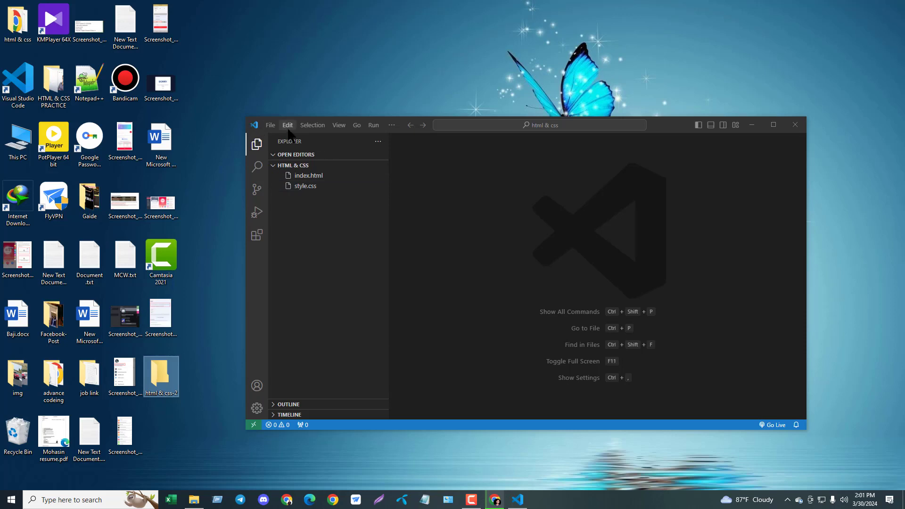
# Try to open the html & css-2 desktop folder in Visual Studio Code
pyautogui.click(271, 126)
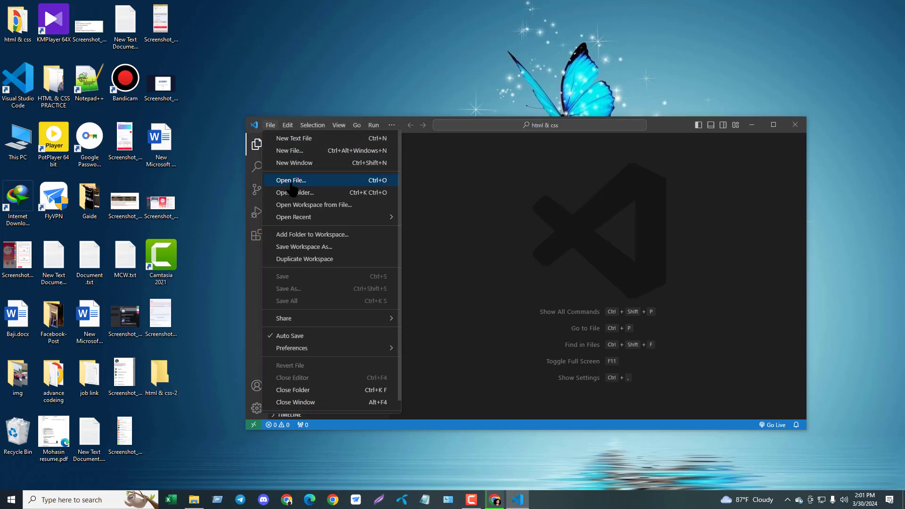
pyautogui.click(317, 194)
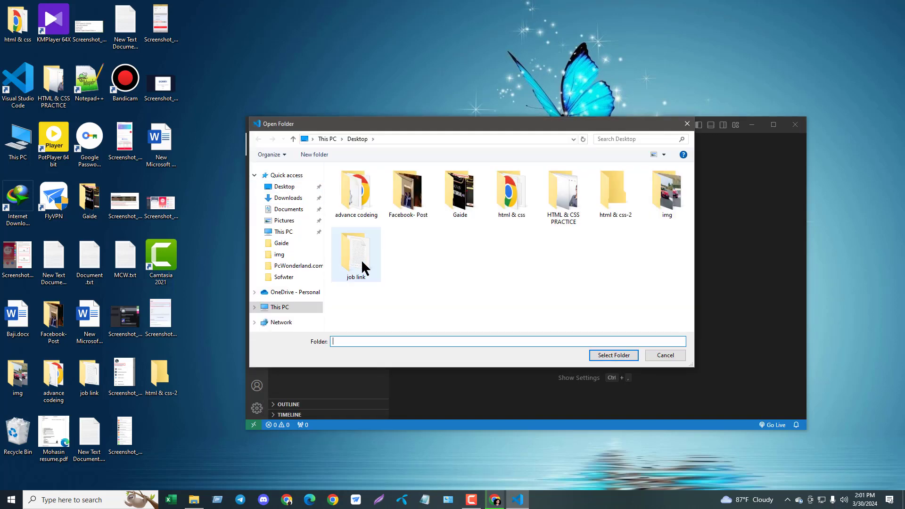
pyautogui.click(610, 215)
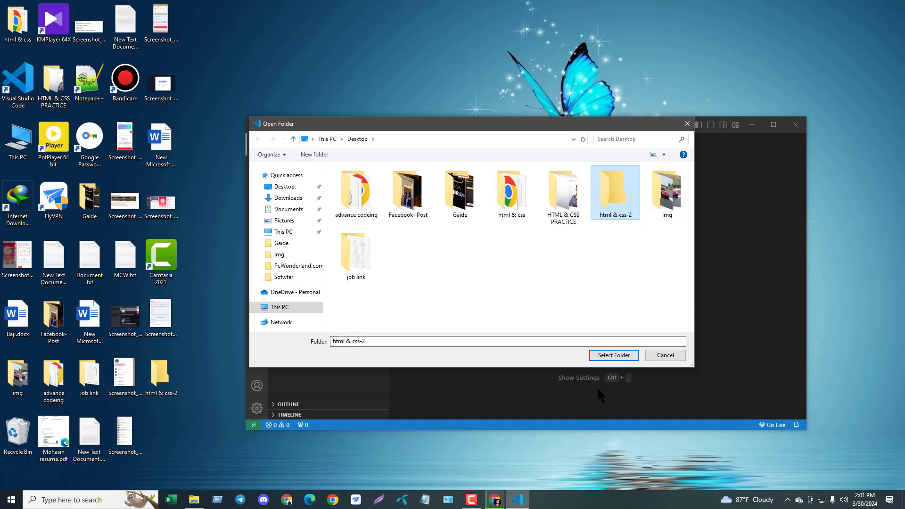
pyautogui.click(687, 123)
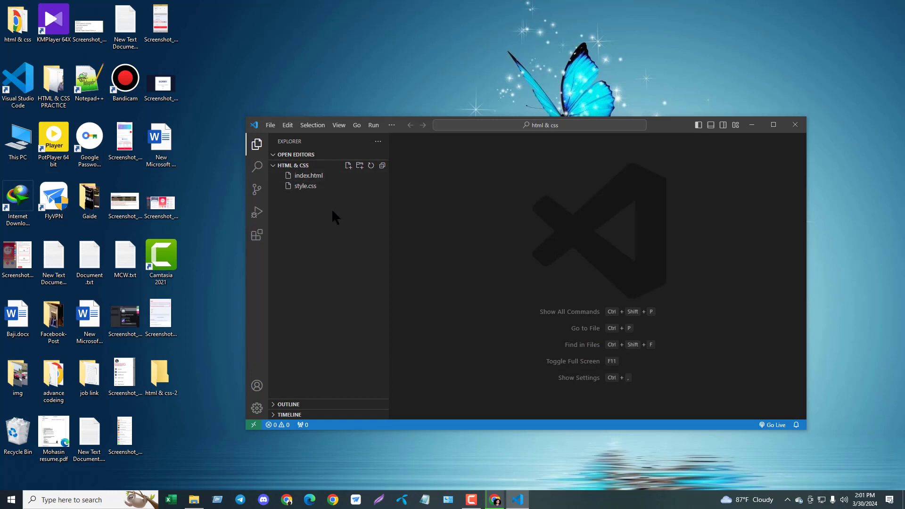
pyautogui.moveTo(160, 375); pyautogui.dragTo(344, 209)
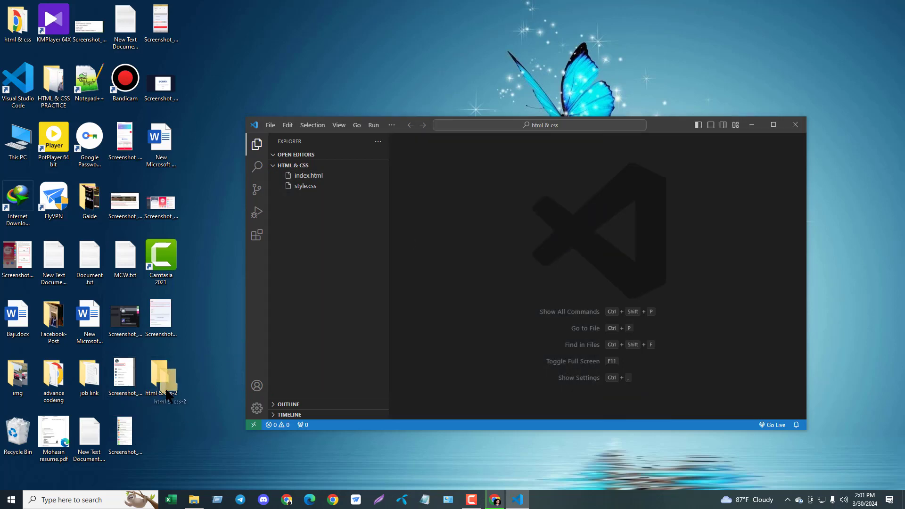
pyautogui.click(307, 180)
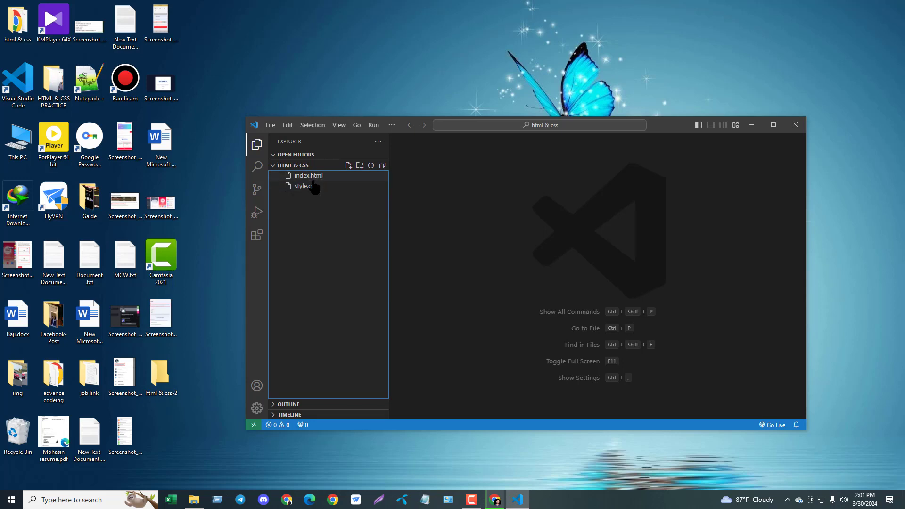
# Open the html & css-2 folder in File Explorer, look over the new item types available there, and close the window
pyautogui.rightClick(159, 380)
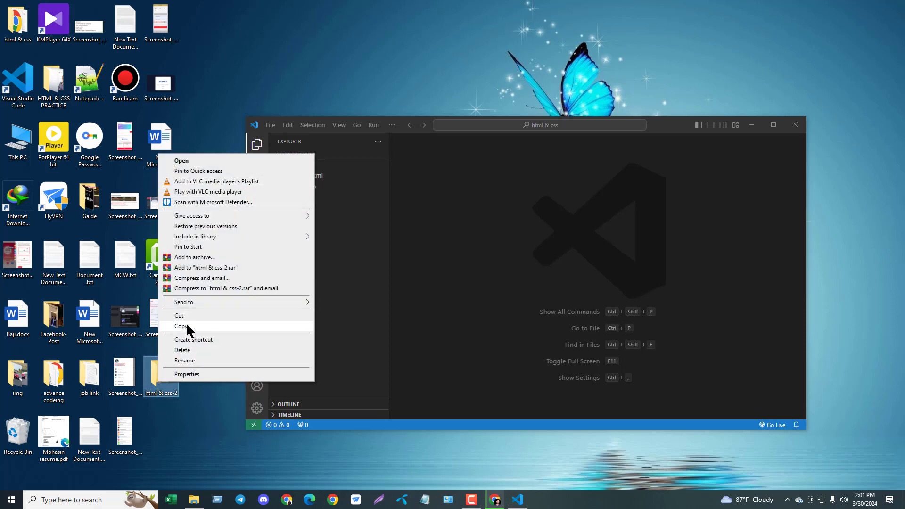
pyautogui.click(181, 161)
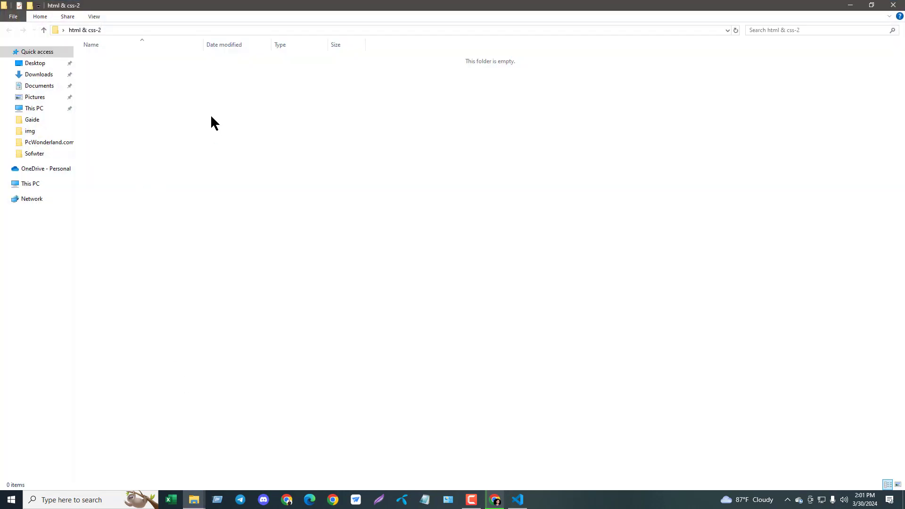
pyautogui.rightClick(211, 118)
pyautogui.moveTo(234, 245)
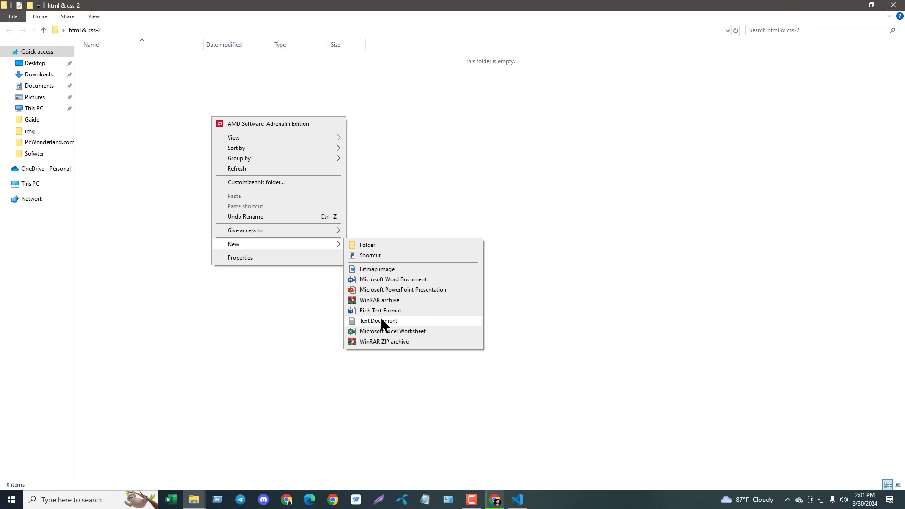
pyautogui.click(191, 312)
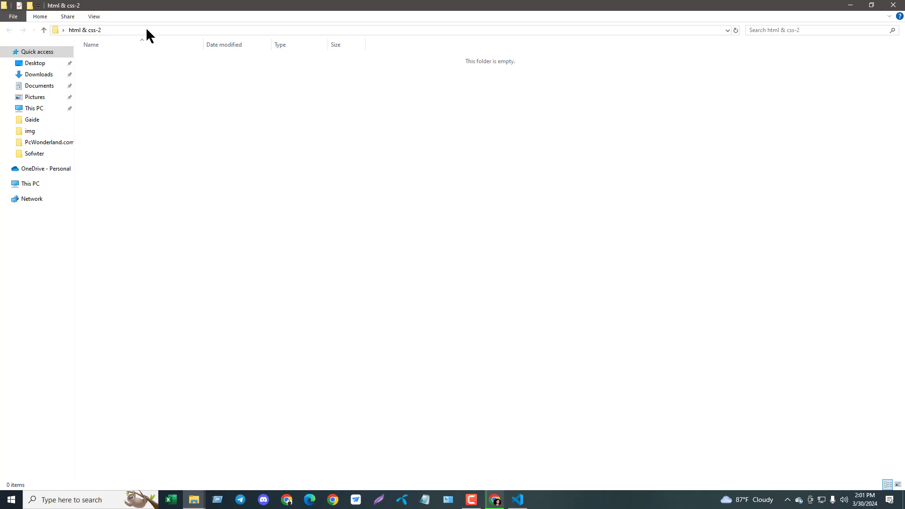
pyautogui.click(894, 6)
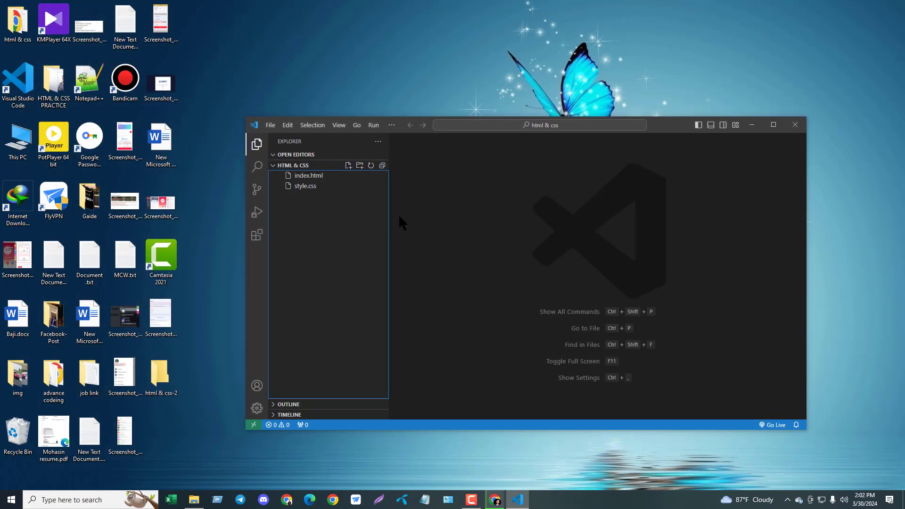
# Try to add a new file named index.html to the html & css folder in Visual Studio Code
pyautogui.click(348, 166)
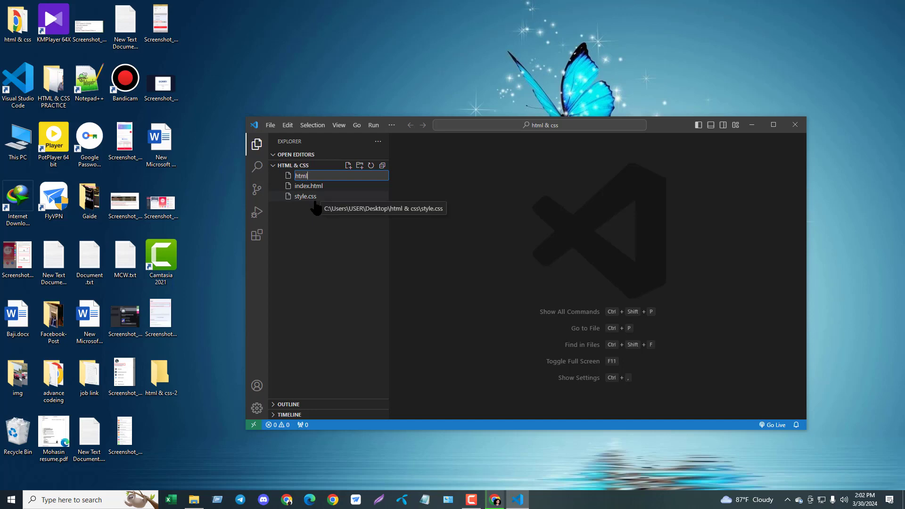
pyautogui.press('BackSpace')
pyautogui.press('BackSpace')
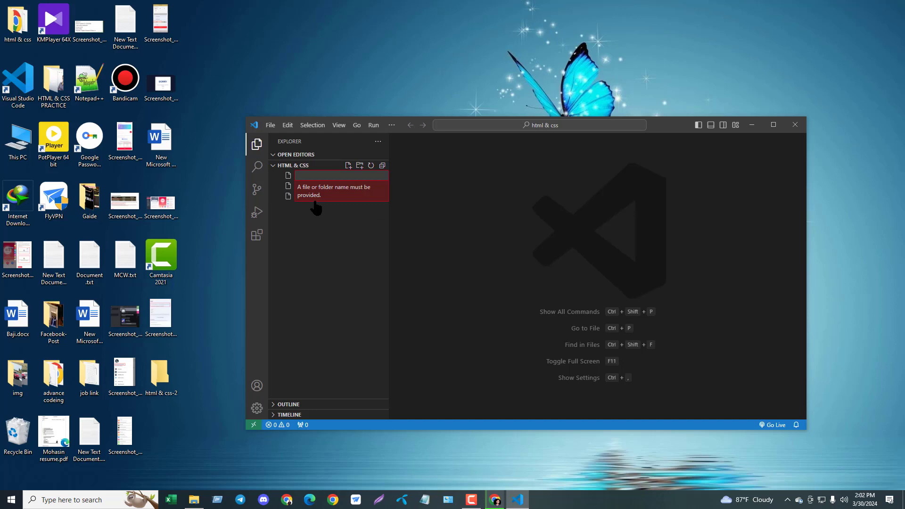
pyautogui.write('inde')
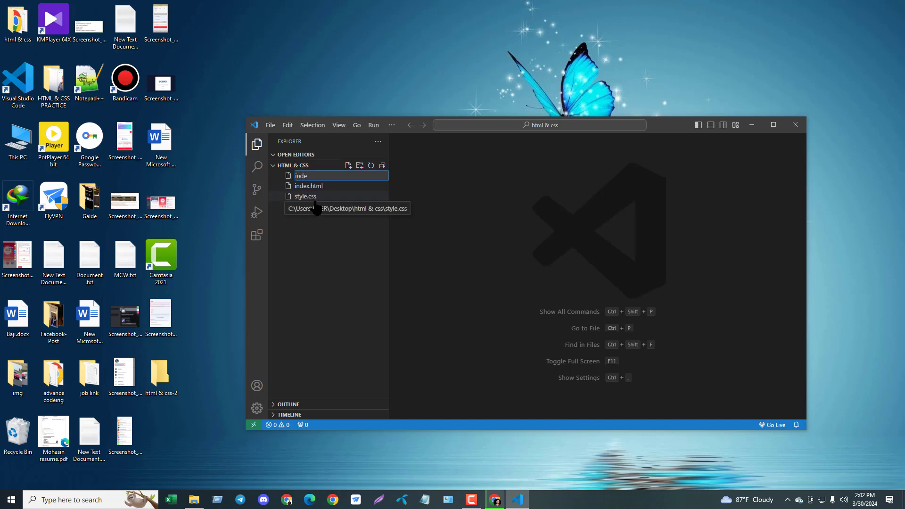
pyautogui.write('x.html')
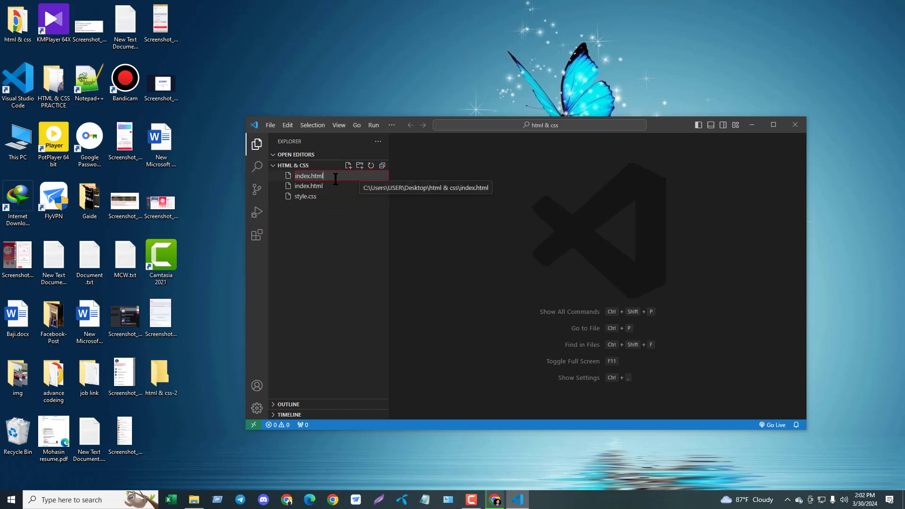
pyautogui.press('BackSpace')
pyautogui.press('BackSpace')
pyautogui.press('BackSpace')
pyautogui.press('BackSpace')
pyautogui.press('BackSpace')
pyautogui.press('BackSpace')
pyautogui.press('BackSpace')
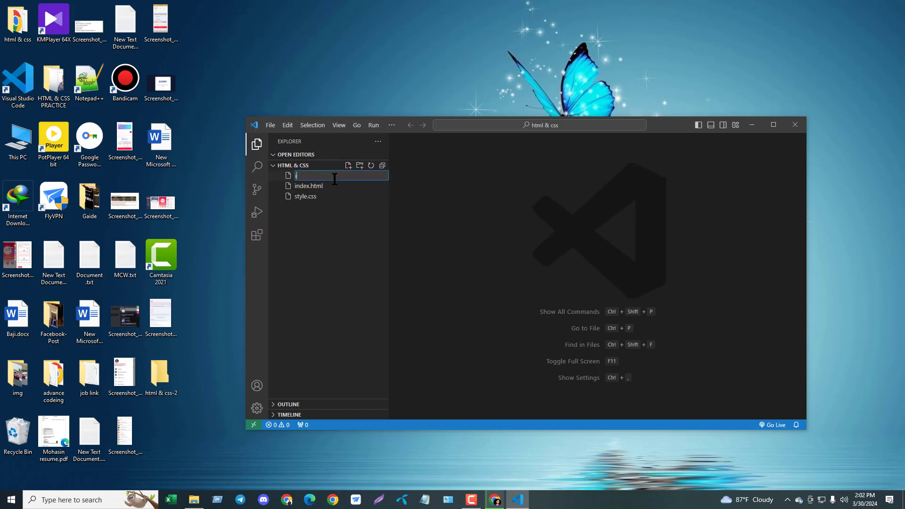
pyautogui.press('BackSpace')
pyautogui.click(325, 227)
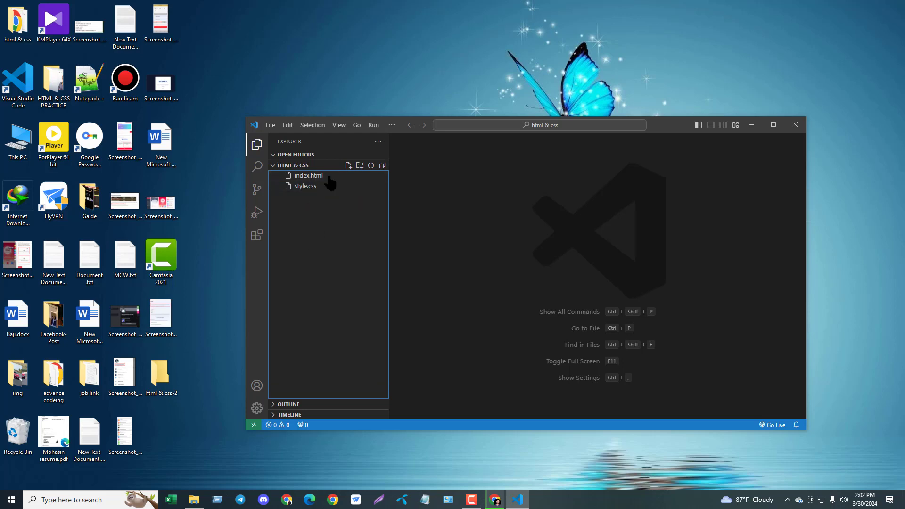
pyautogui.click(452, 216)
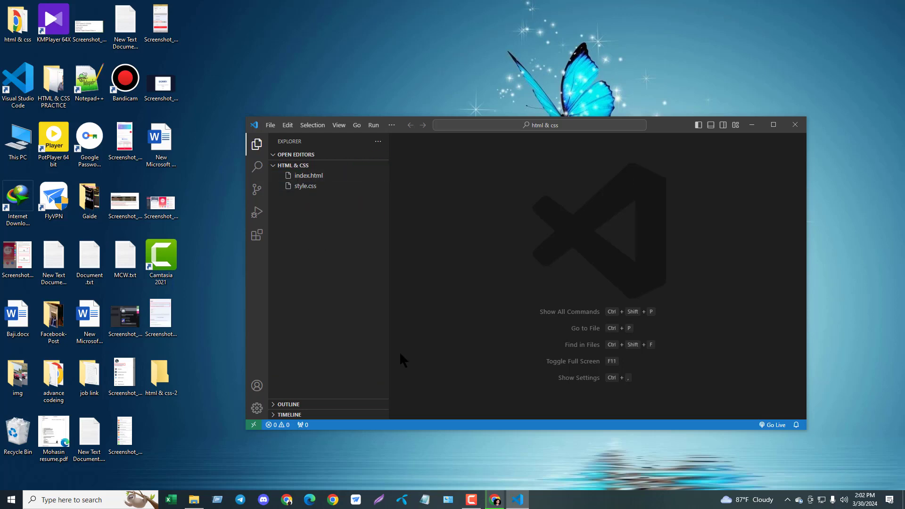
# Open index.html from the html & css folder and insert the HTML5 boilerplate with the html:5 Emmet abbreviation
pyautogui.click(294, 178)
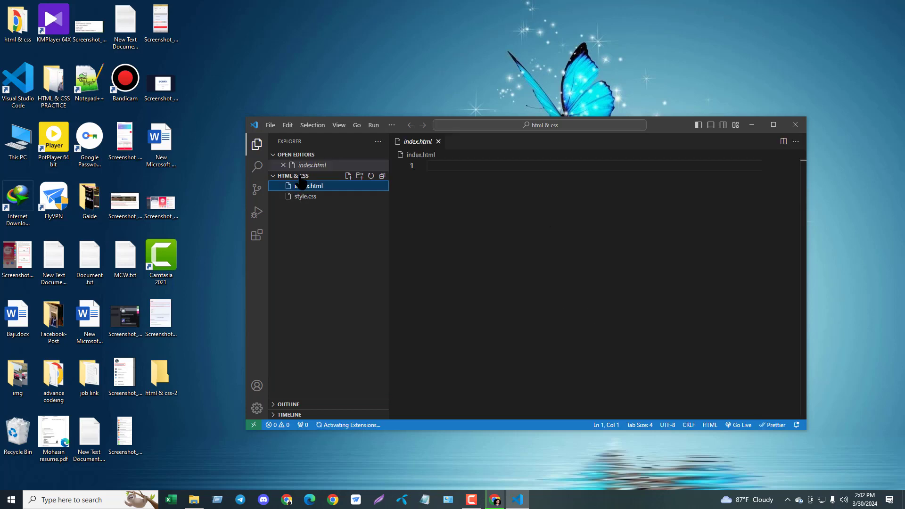
pyautogui.click(453, 169)
pyautogui.write('ht')
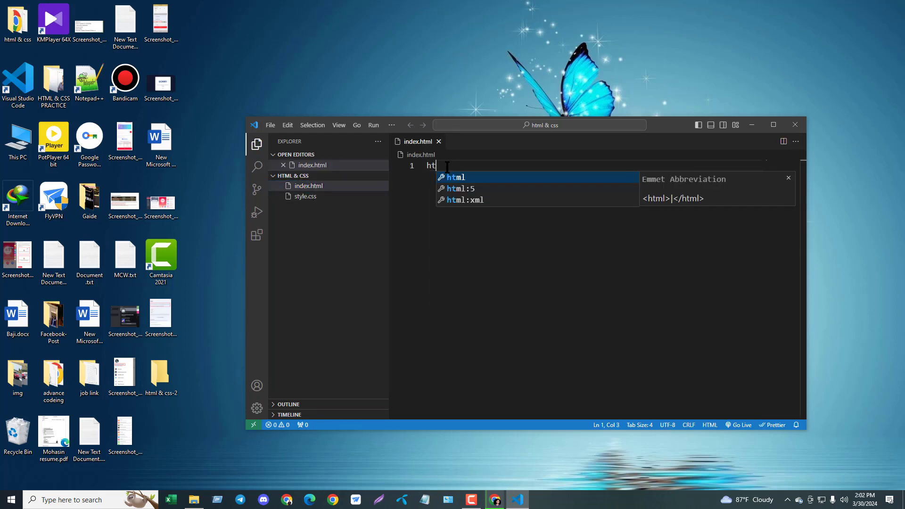
pyautogui.write('ml')
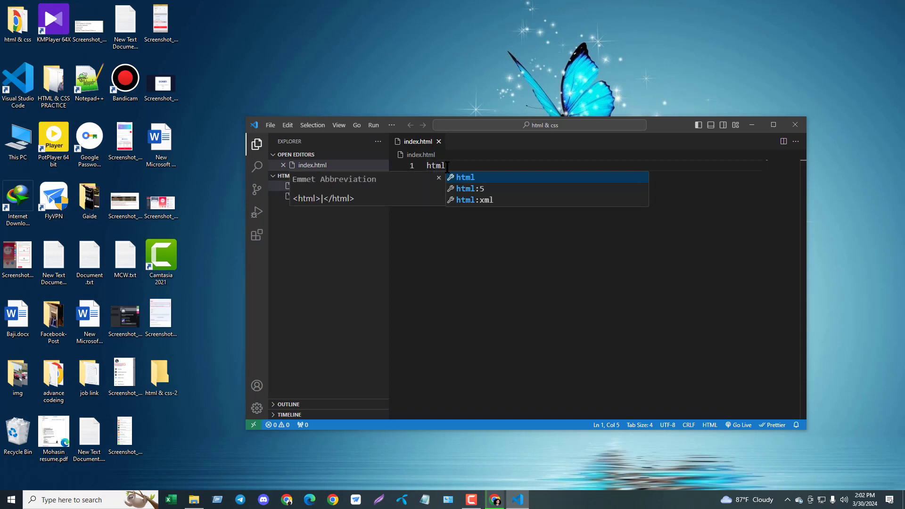
pyautogui.press('Down')
pyautogui.press('Return')
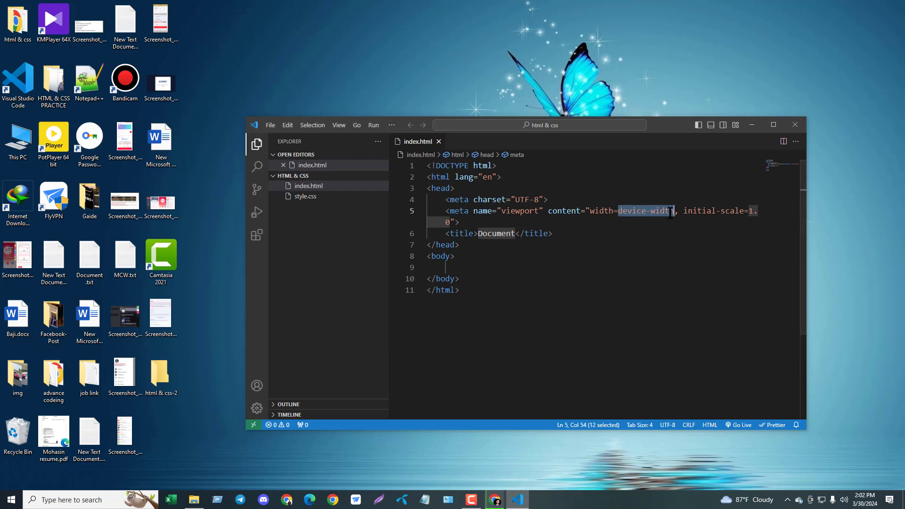
# Delete all the code in index.html and close Visual Studio Code
pyautogui.moveTo(485, 300); pyautogui.dragTo(422, 134)
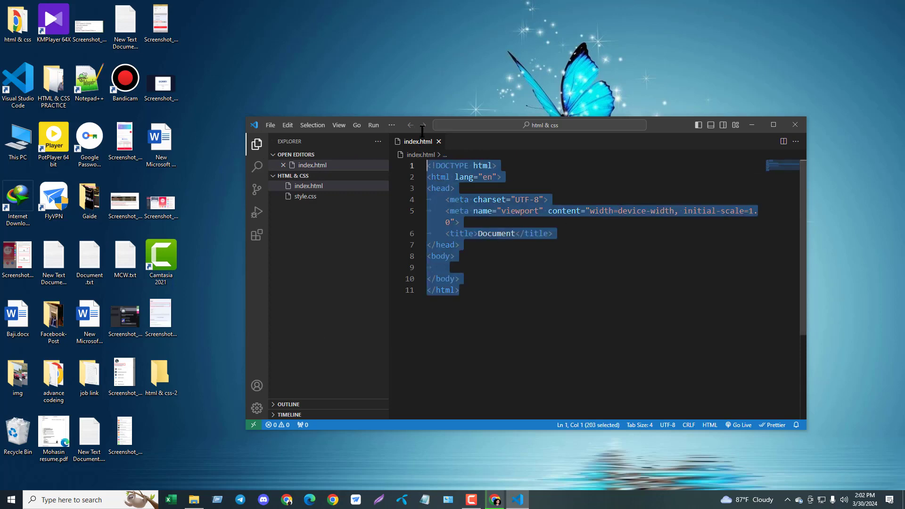
pyautogui.press('BackSpace')
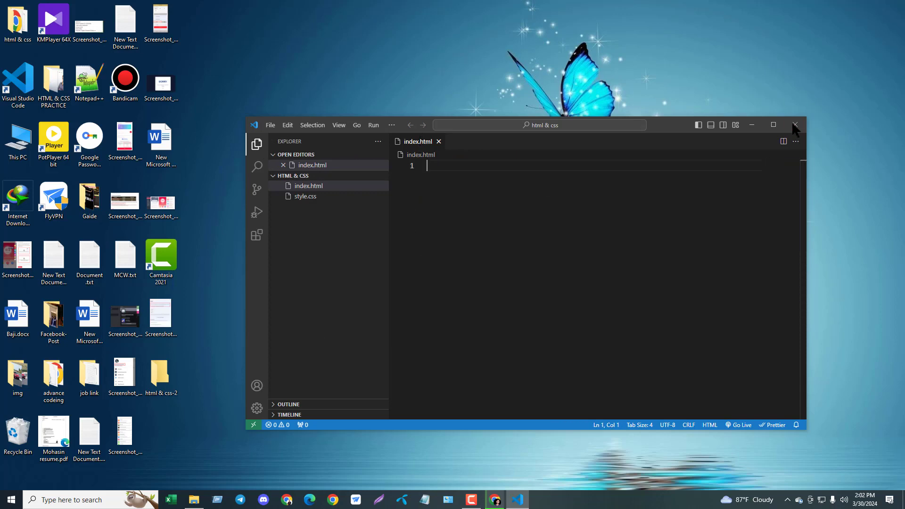
pyautogui.click(794, 125)
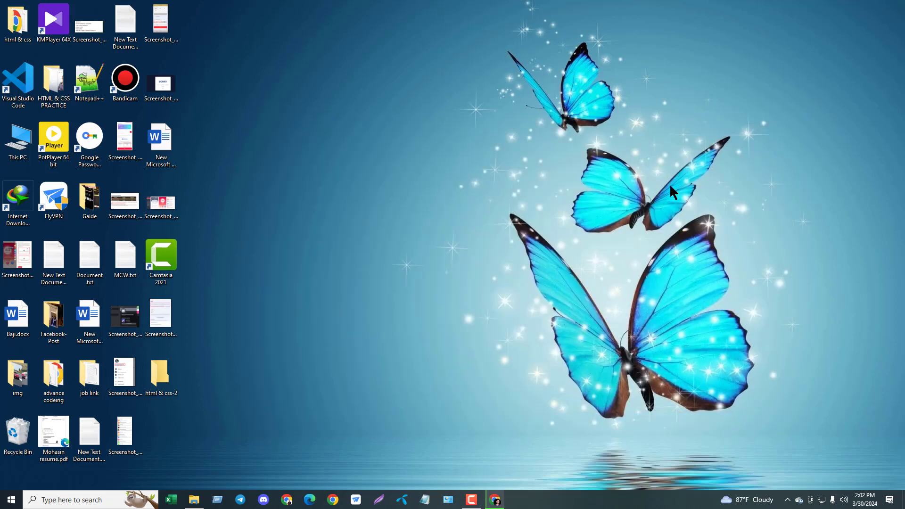
pyautogui.rightClick(324, 41)
pyautogui.click(356, 83)
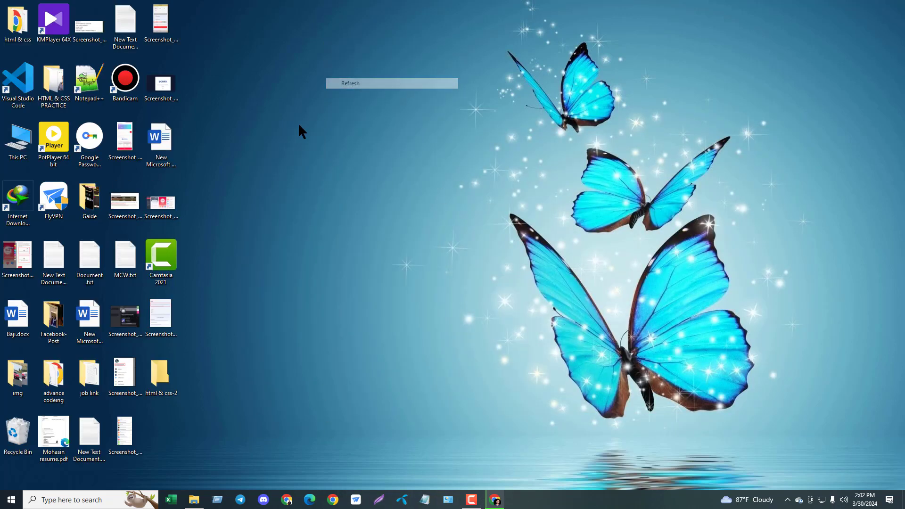
pyautogui.rightClick(297, 124)
pyautogui.rightClick(325, 69)
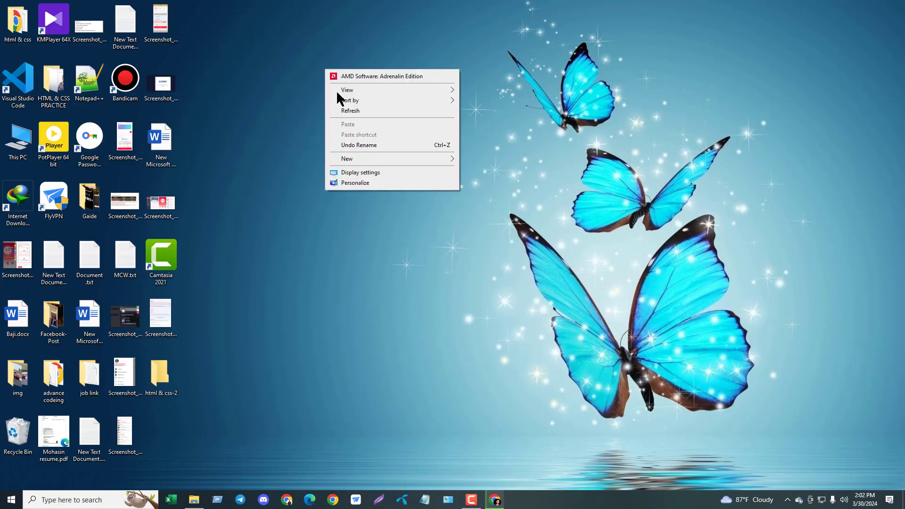
pyautogui.click(366, 109)
pyautogui.rightClick(312, 101)
pyautogui.click(347, 142)
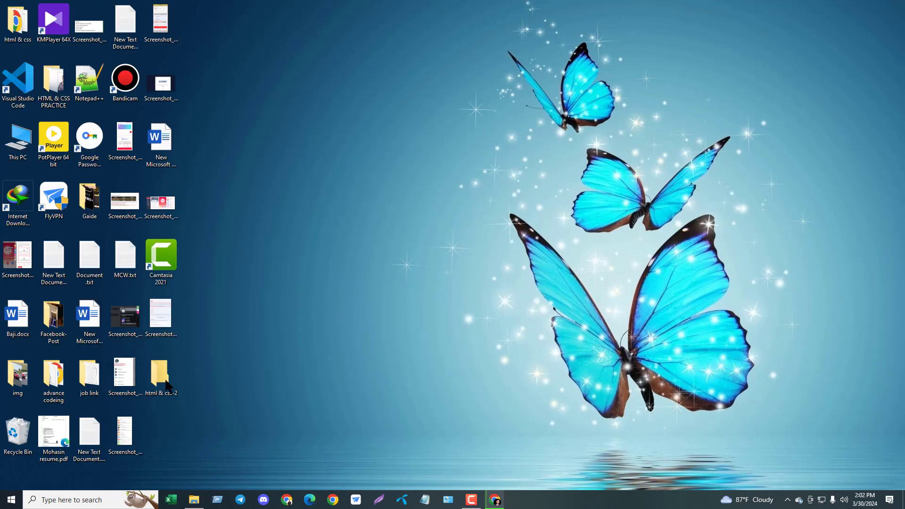
# Empty the Recycle Bin, permanently deleting its items, and refresh the desktop
pyautogui.rightClick(18, 436)
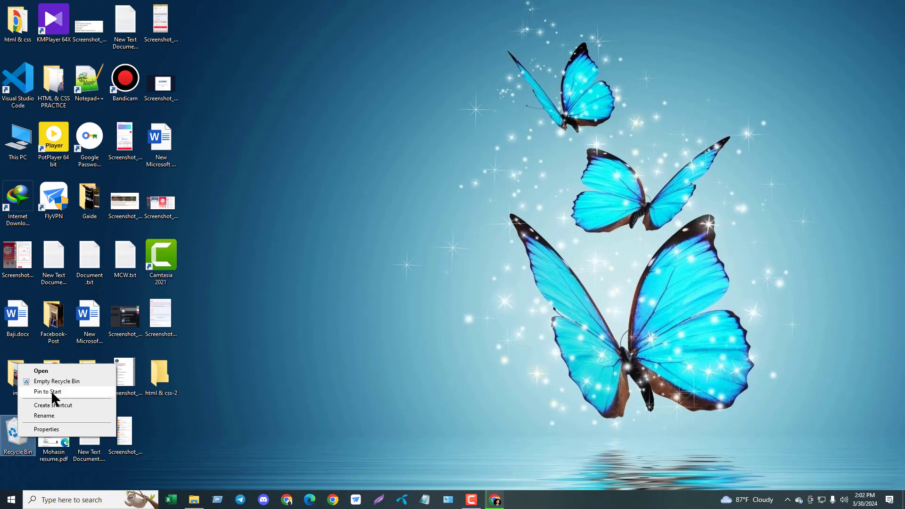
pyautogui.click(28, 381)
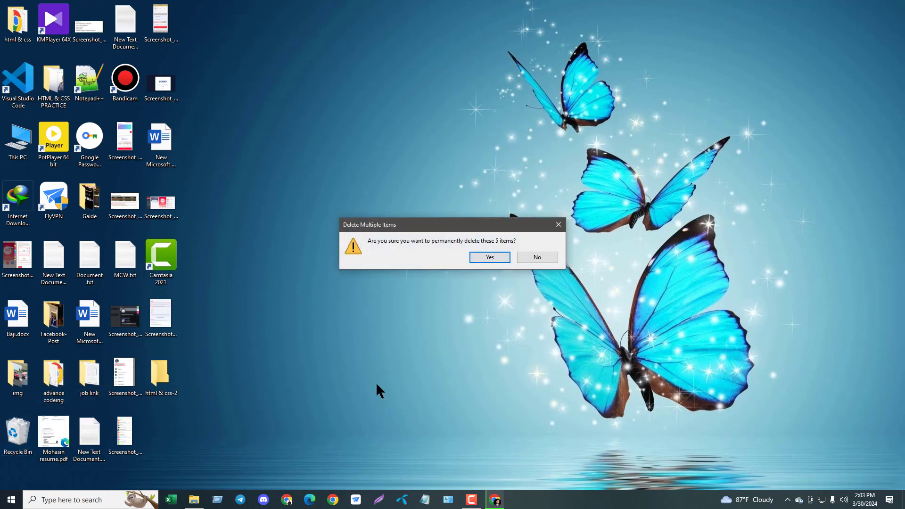
pyautogui.click(490, 257)
pyautogui.rightClick(388, 144)
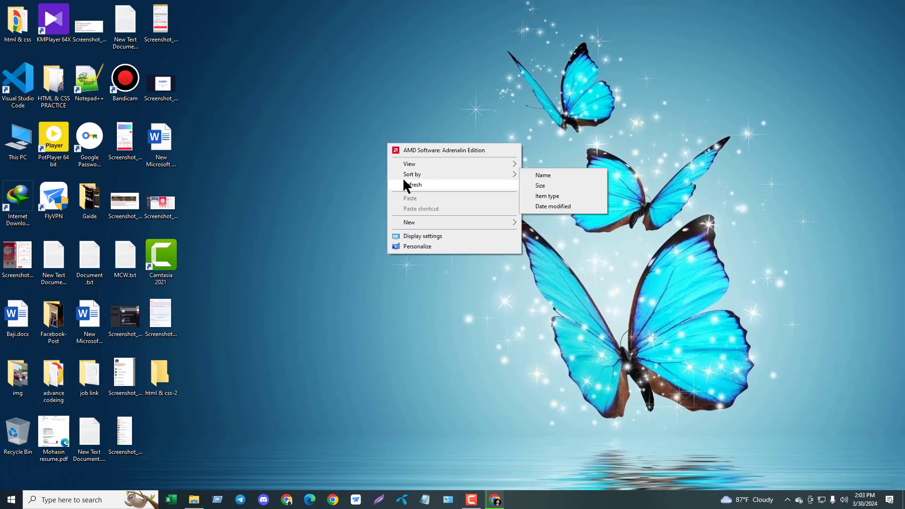
pyautogui.click(459, 185)
pyautogui.moveTo(472, 504)
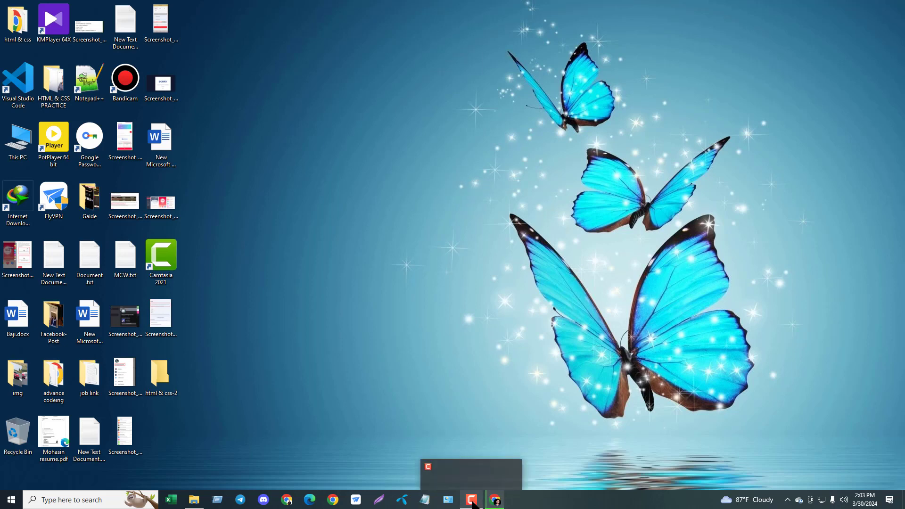